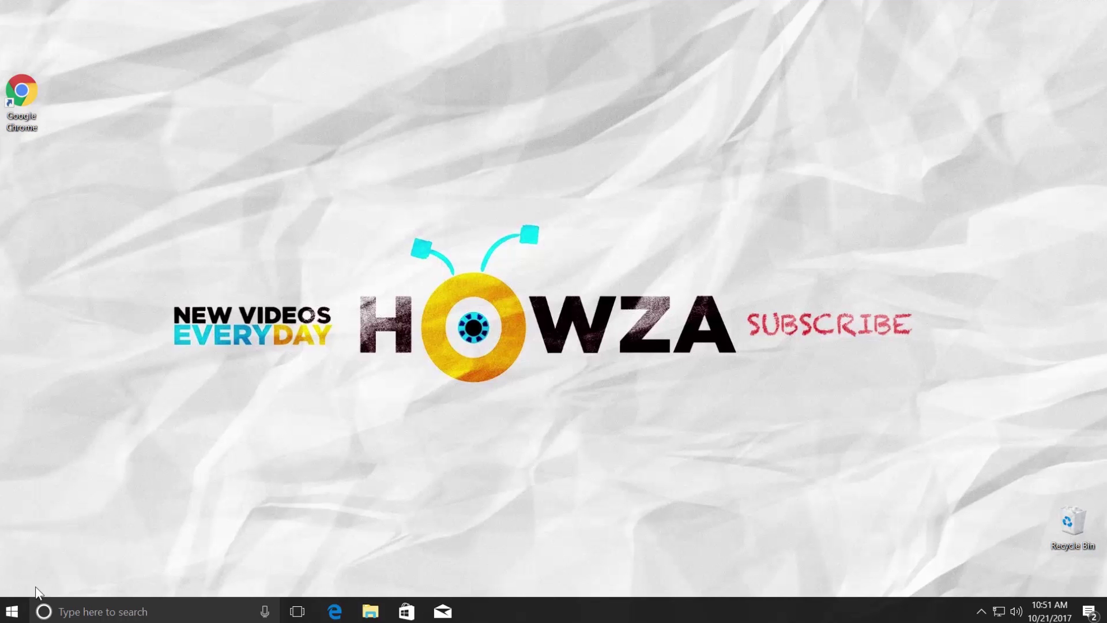
# Restart Windows 10 from the Start menu's power options to reach the BIOS
pyautogui.click(12, 612)
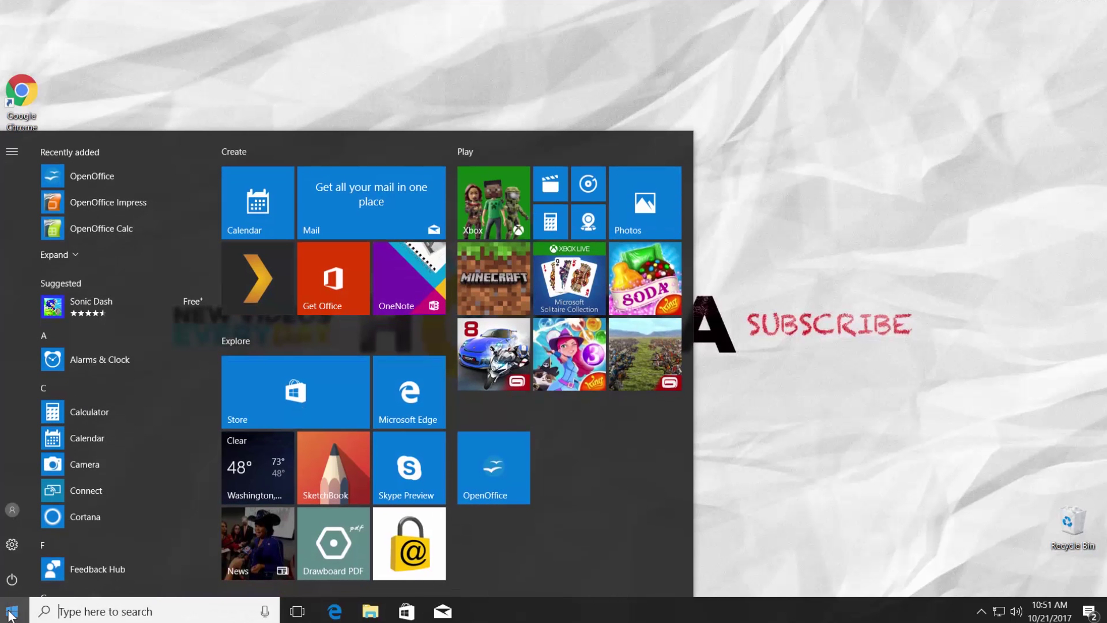
pyautogui.click(11, 580)
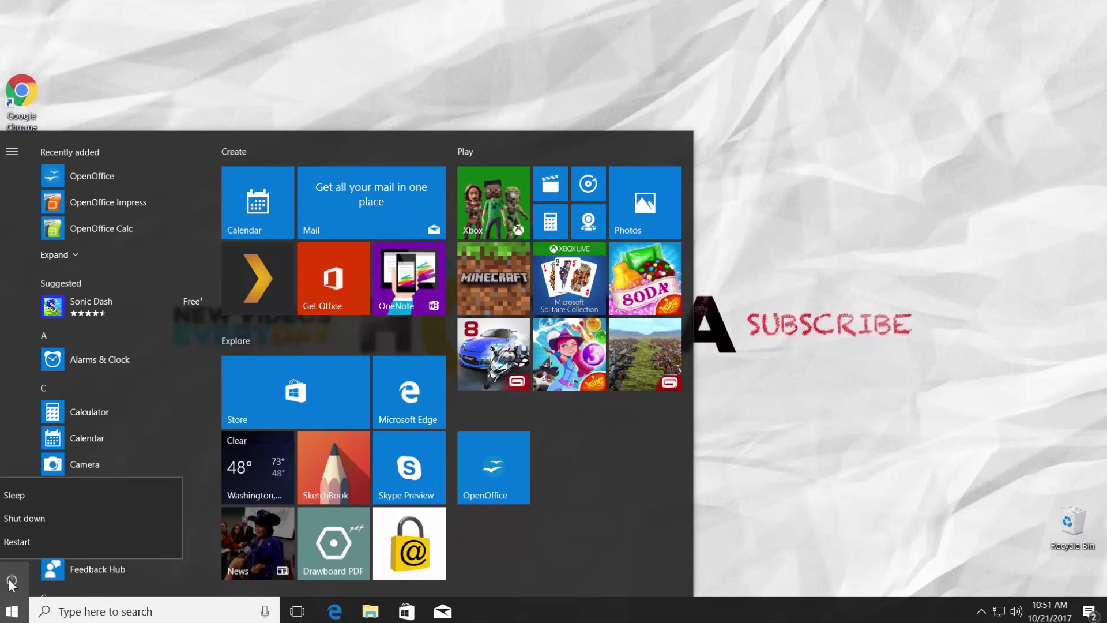
pyautogui.click(15, 541)
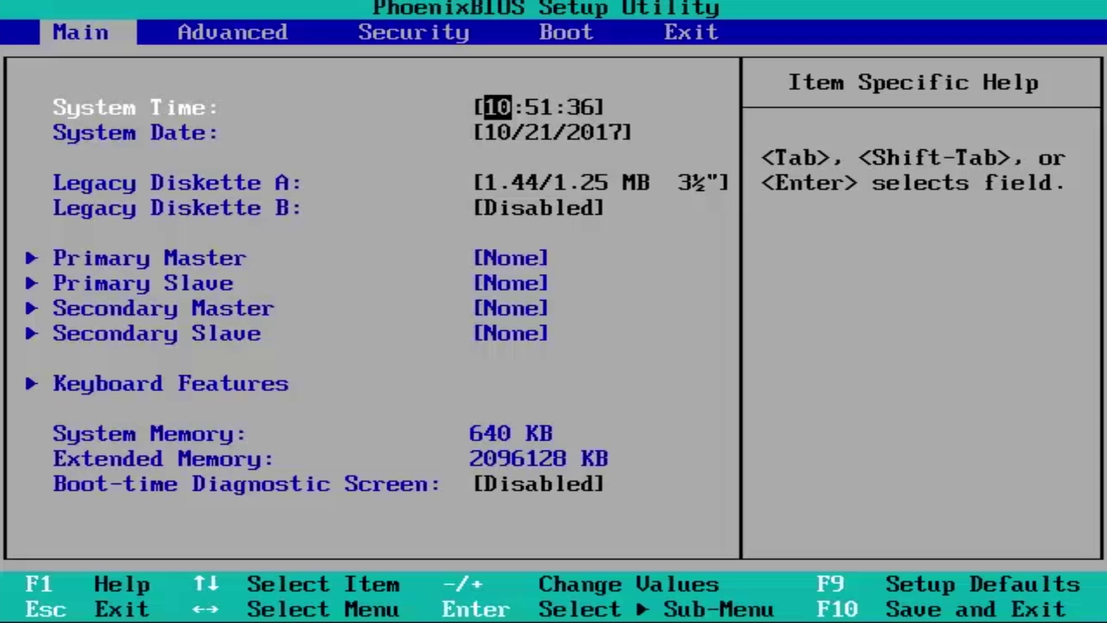
# Move CD-ROM Drive to the top of the PhoenixBIOS boot order and exit saving changes
pyautogui.press('Right')
pyautogui.press('Right')
pyautogui.press('Right')
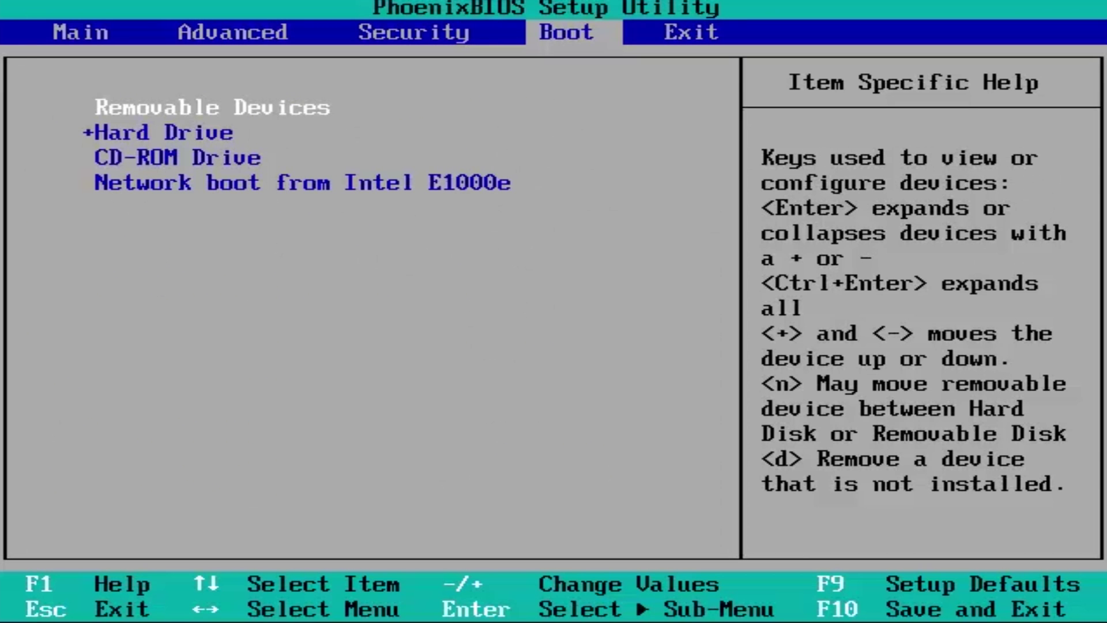
pyautogui.press('Down')
pyautogui.press('Down')
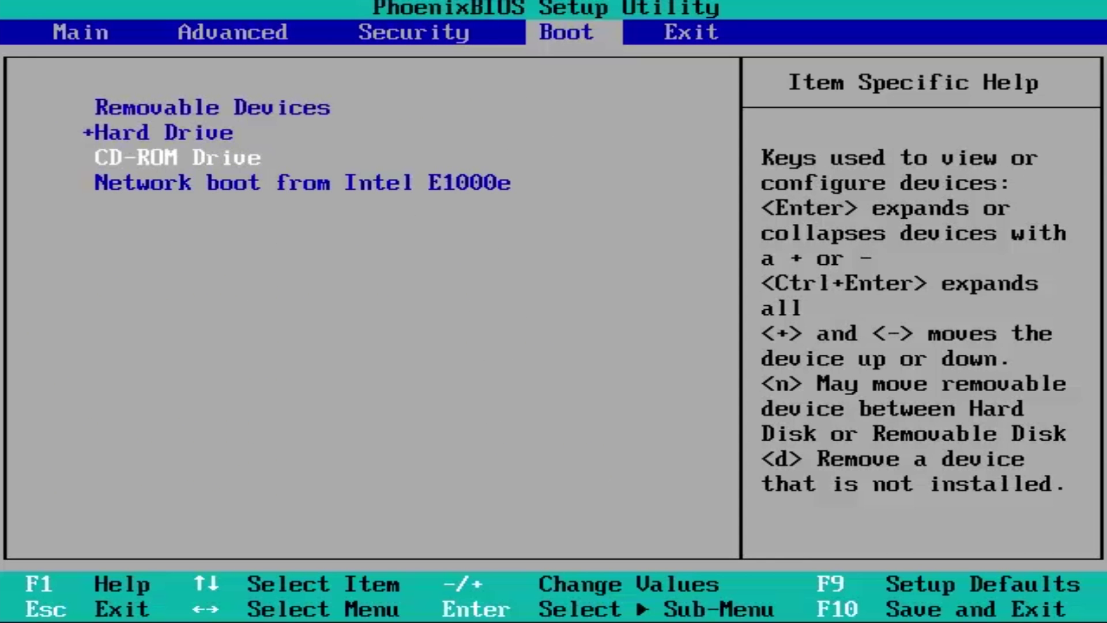
pyautogui.press('+')
pyautogui.press('+')
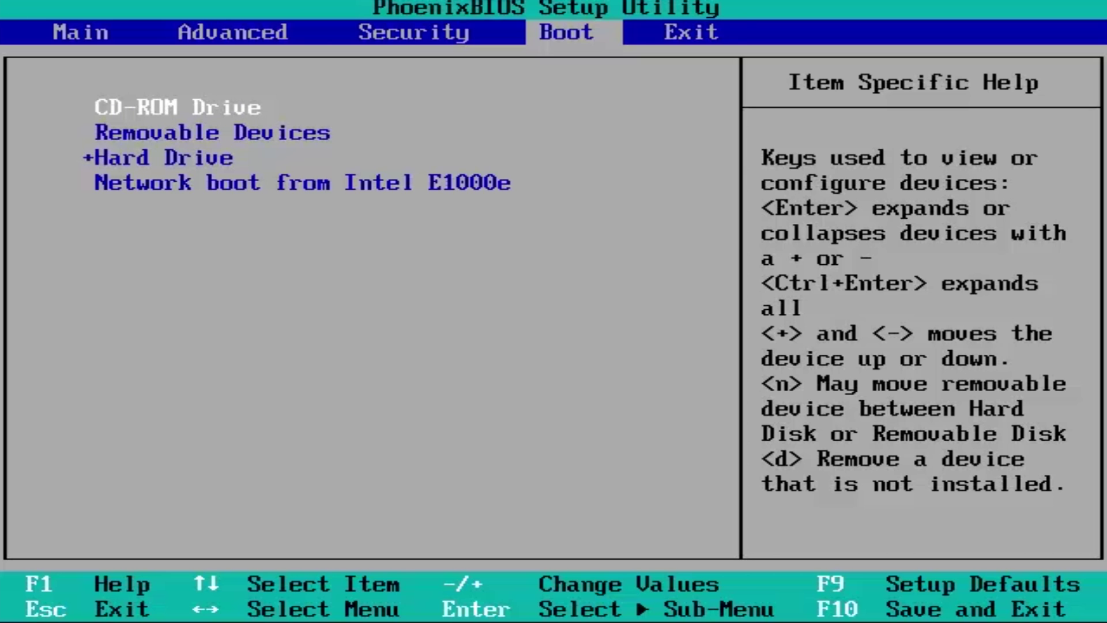
pyautogui.press('Right')
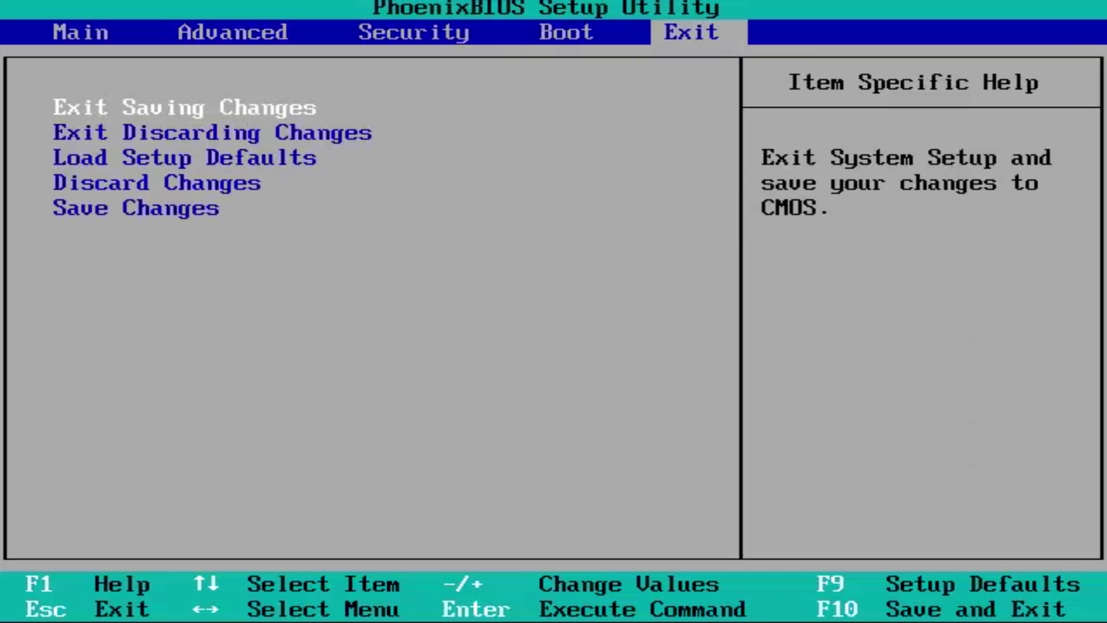
pyautogui.press('Return')
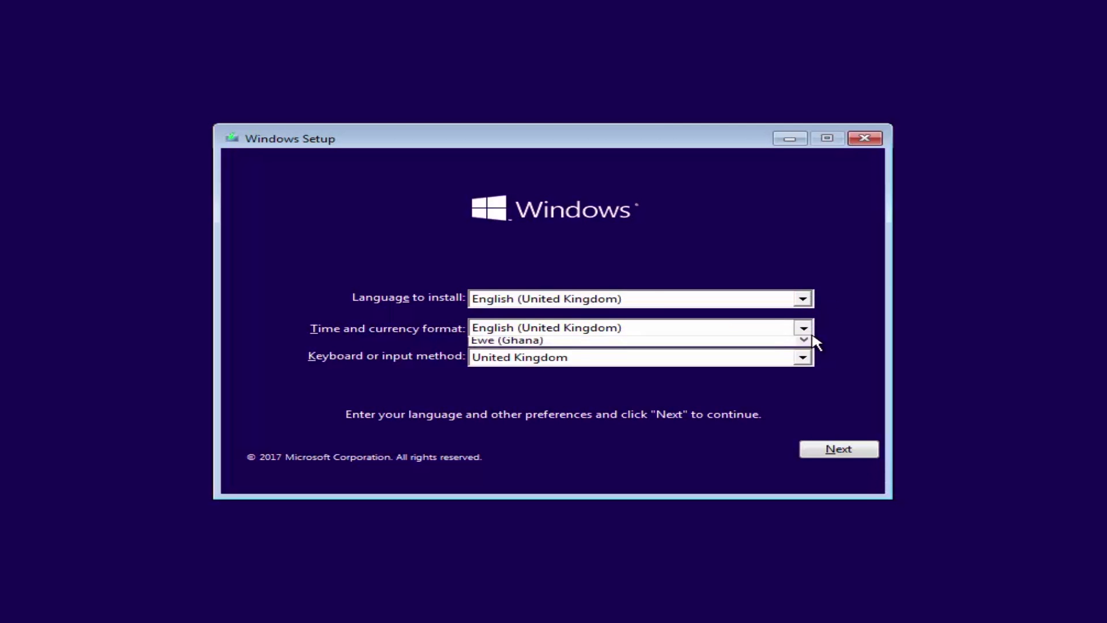
pyautogui.click(810, 329)
# Leave time format and keyboard as English (United Kingdom), continue, and choose Install now
pyautogui.click(810, 358)
pyautogui.click(812, 359)
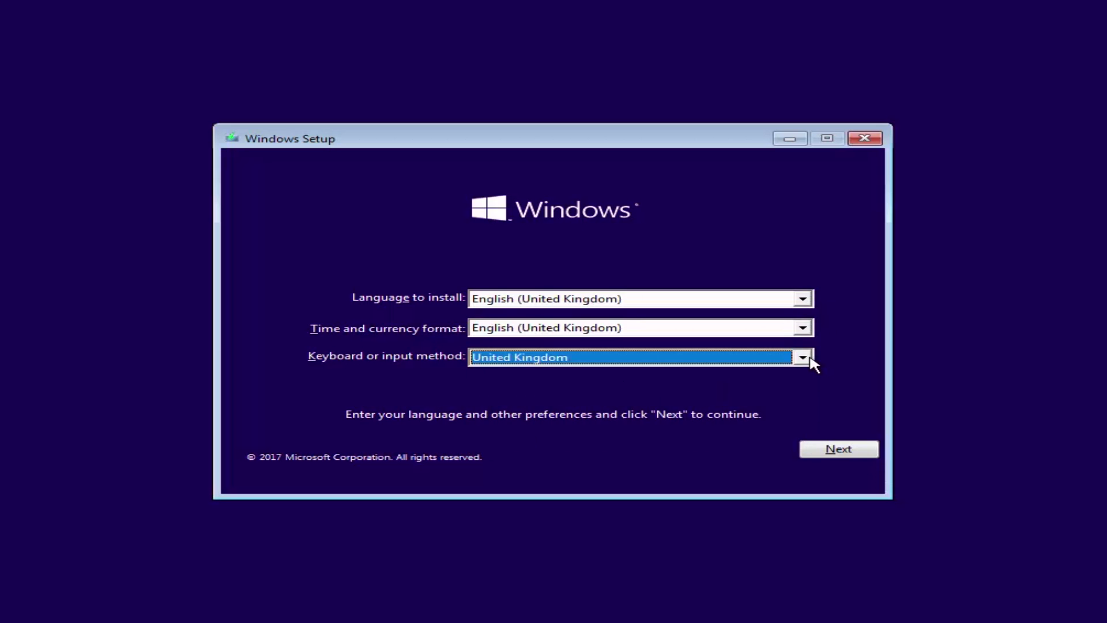
pyautogui.click(837, 451)
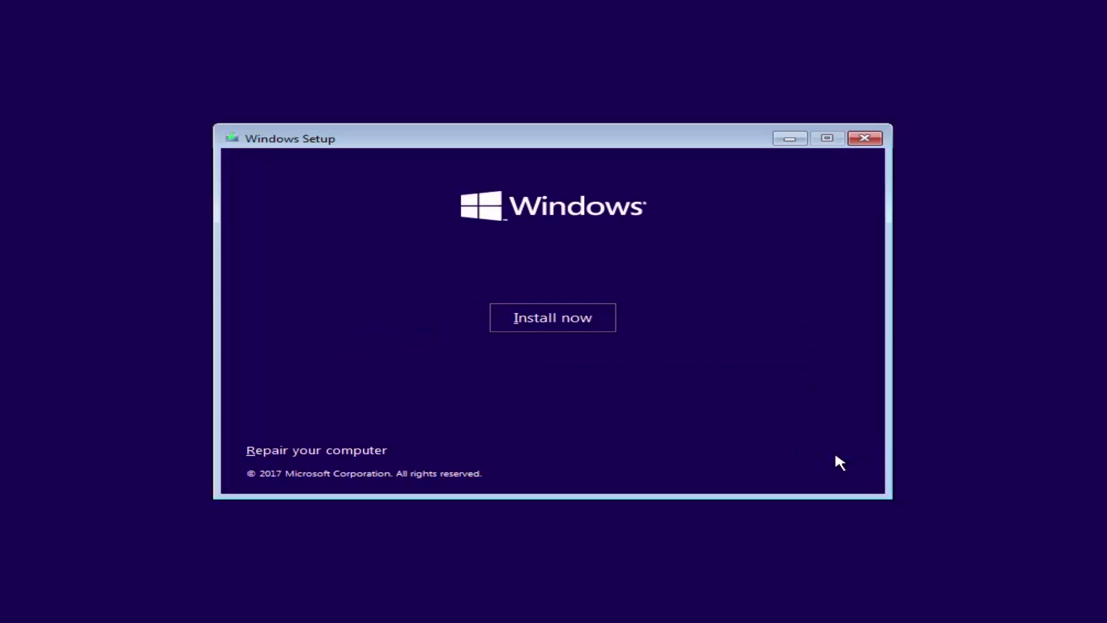
pyautogui.click(547, 319)
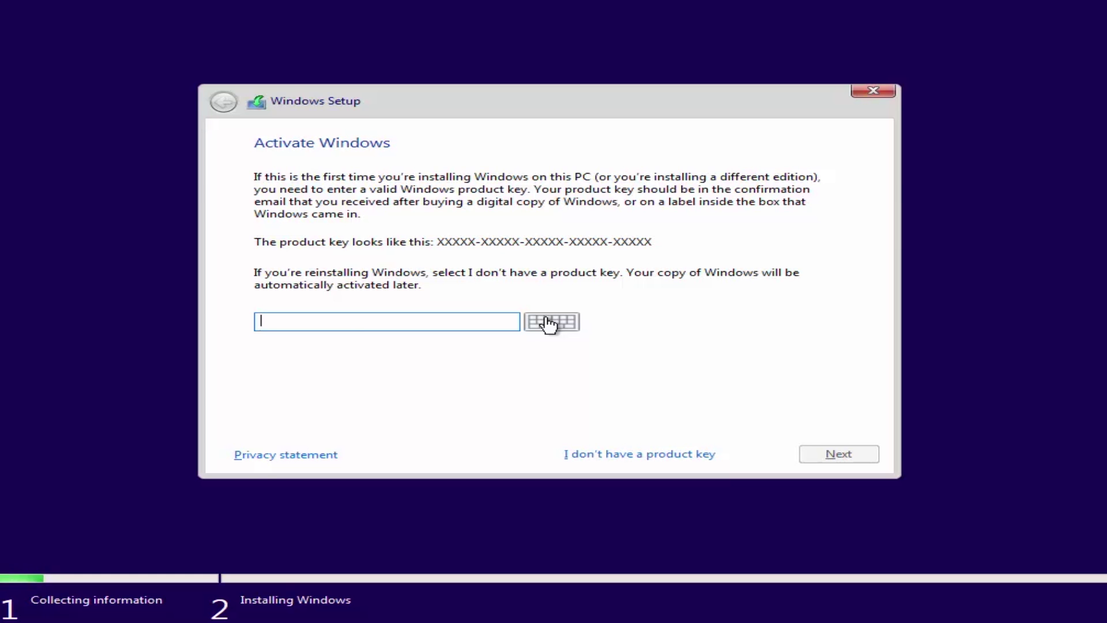
# Skip the product key, keep Windows 10 Pro, and accept the licence terms
pyautogui.click(626, 454)
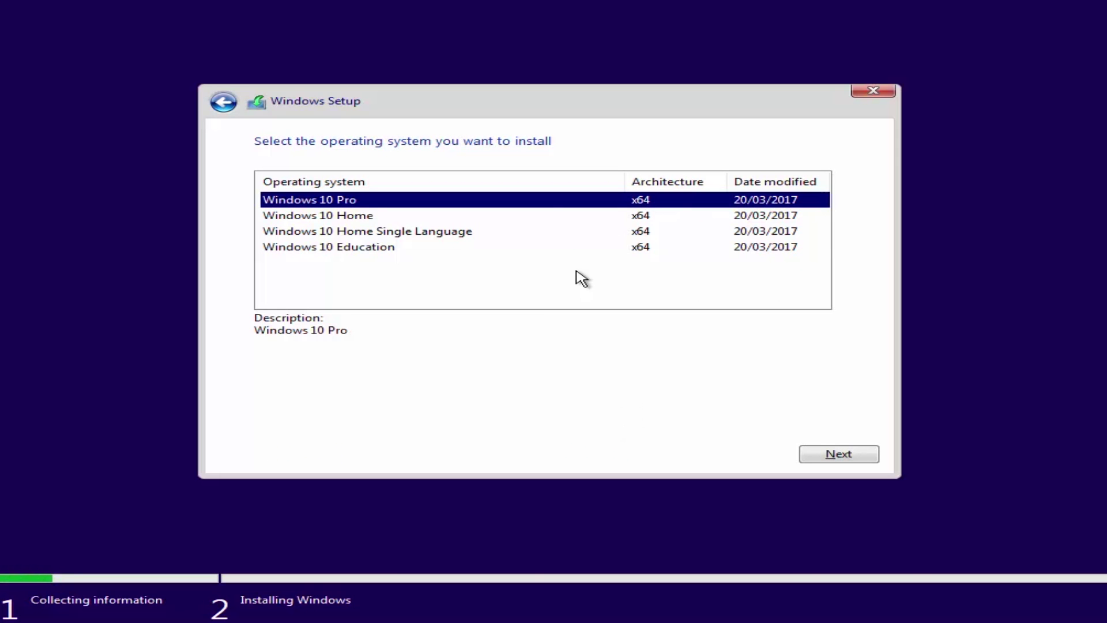
pyautogui.click(831, 459)
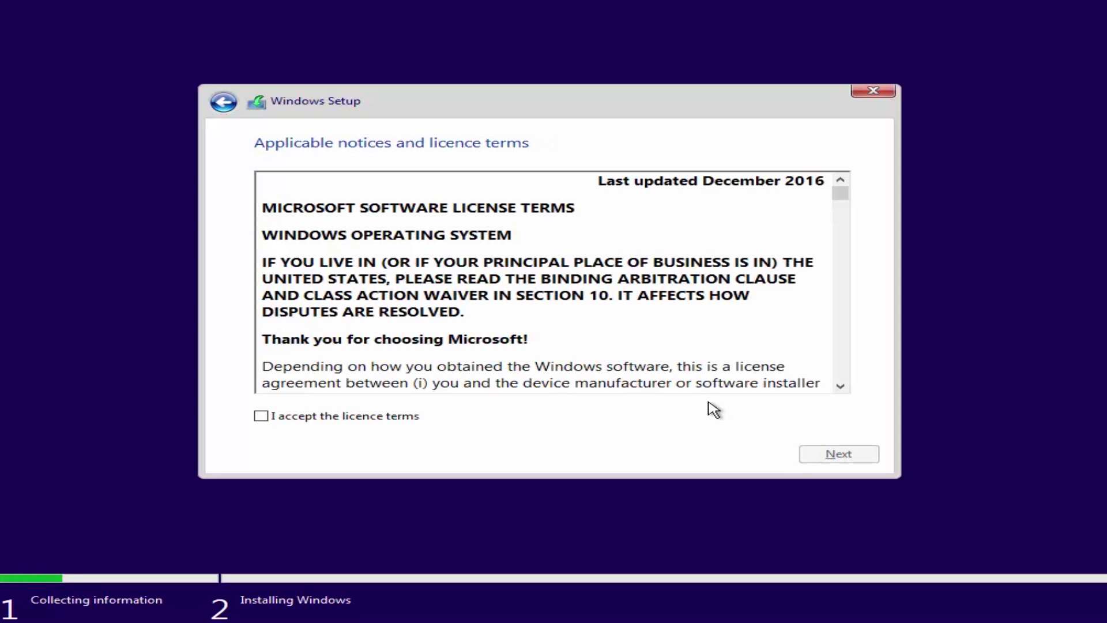
pyautogui.click(261, 417)
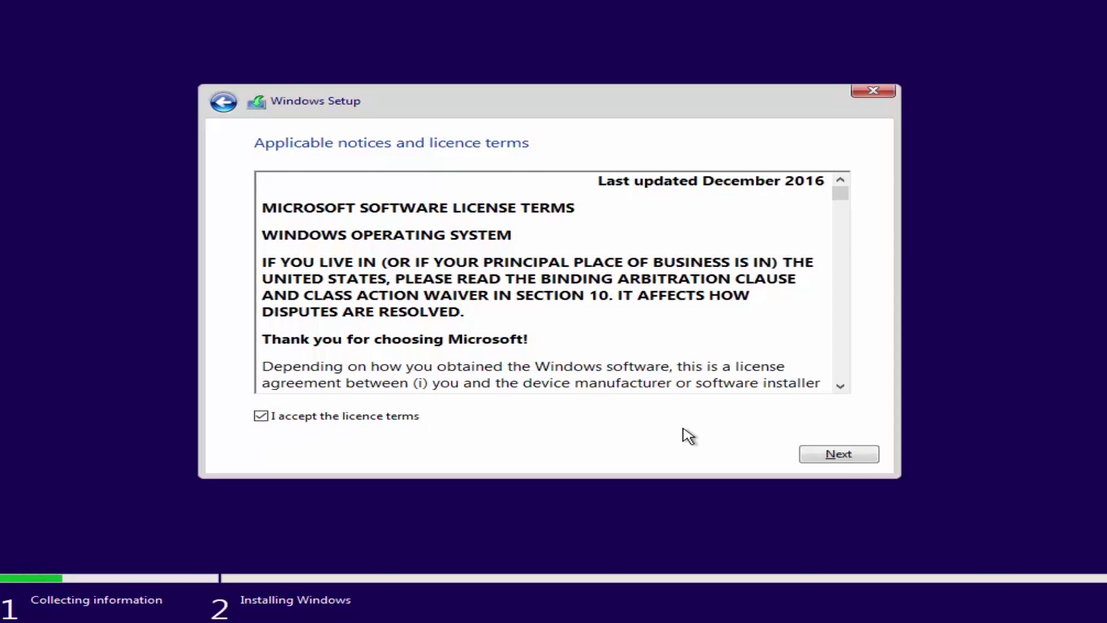
pyautogui.click(846, 460)
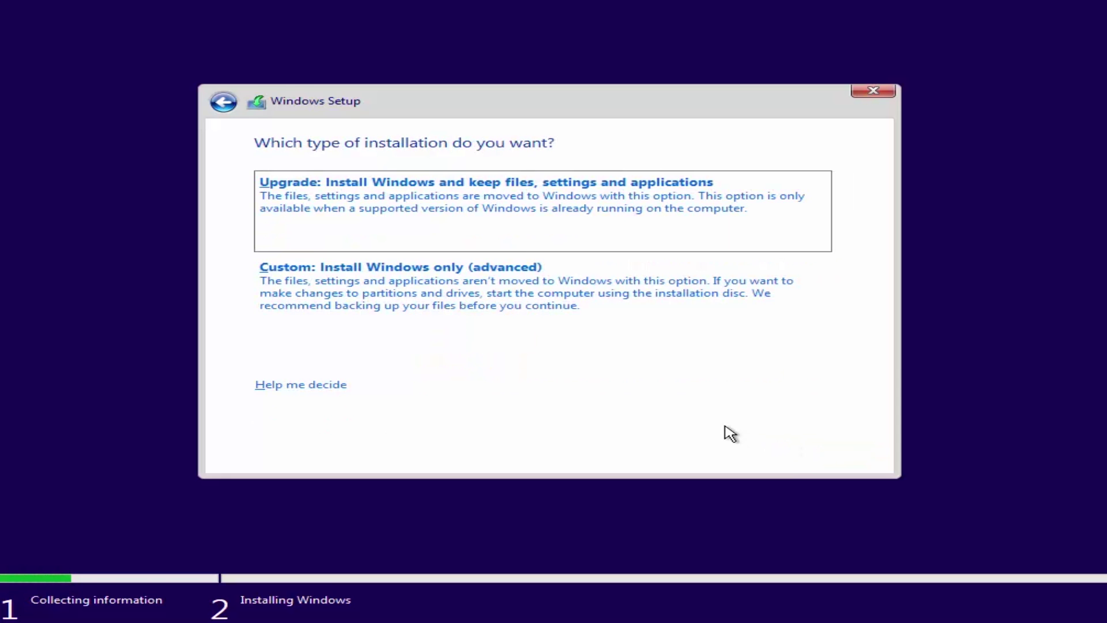
# Do a custom install onto freshly formatted Drive 0 Partition 2, then restart when prompted
pyautogui.click(588, 288)
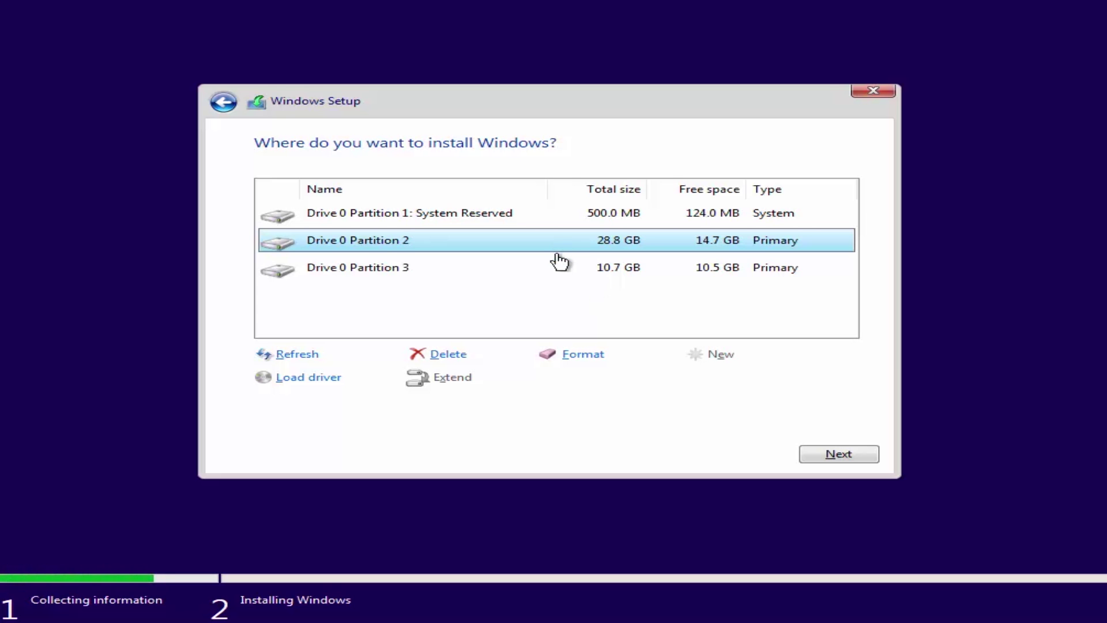
pyautogui.click(591, 357)
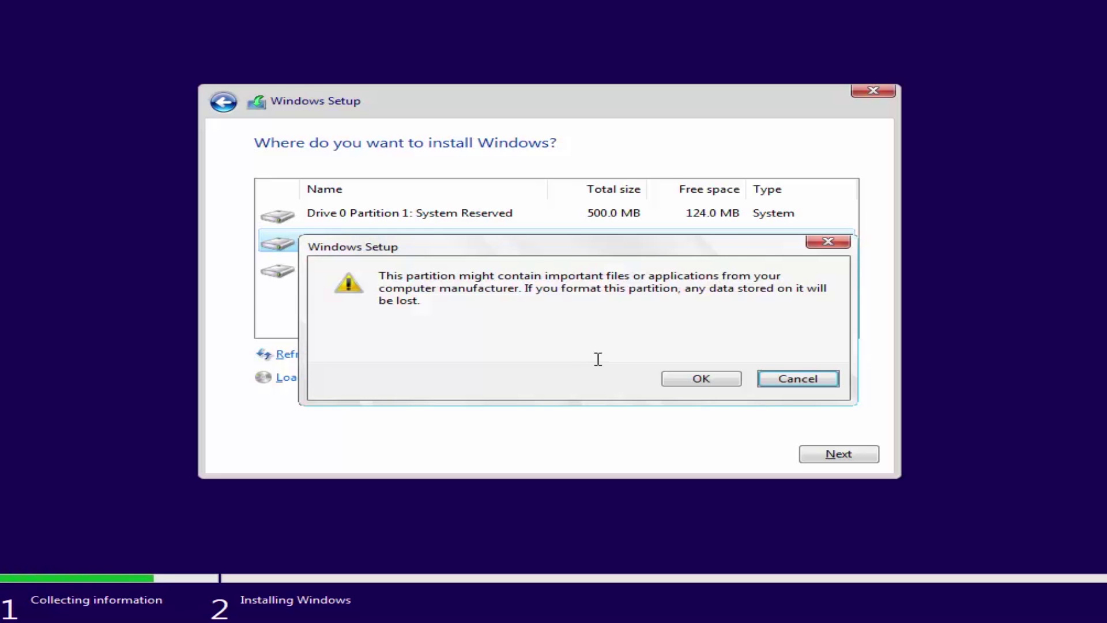
pyautogui.click(697, 380)
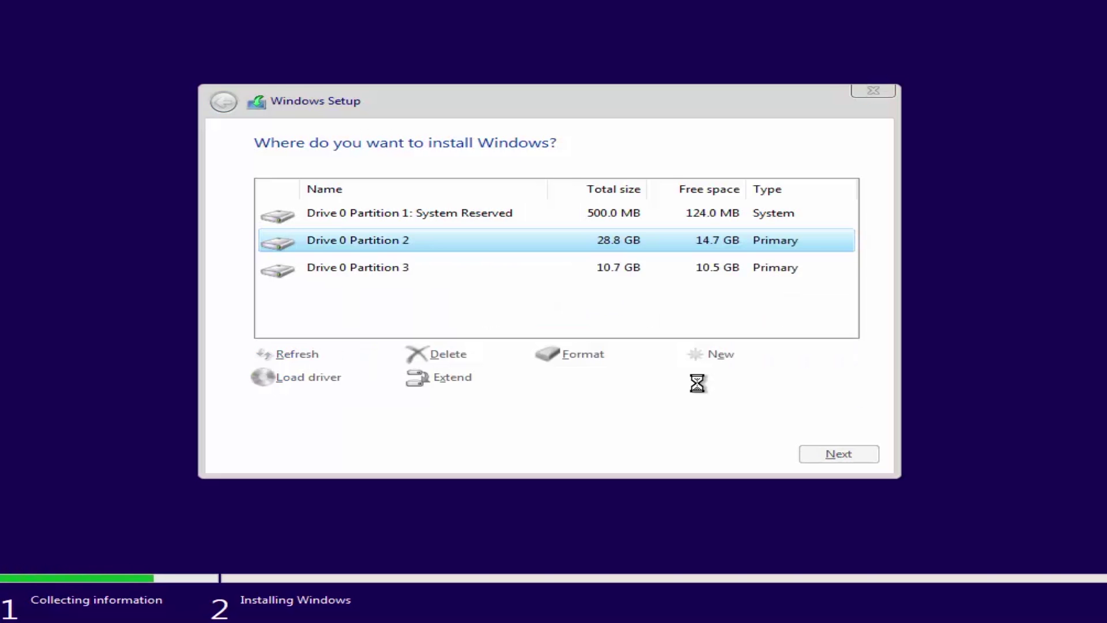
pyautogui.click(826, 455)
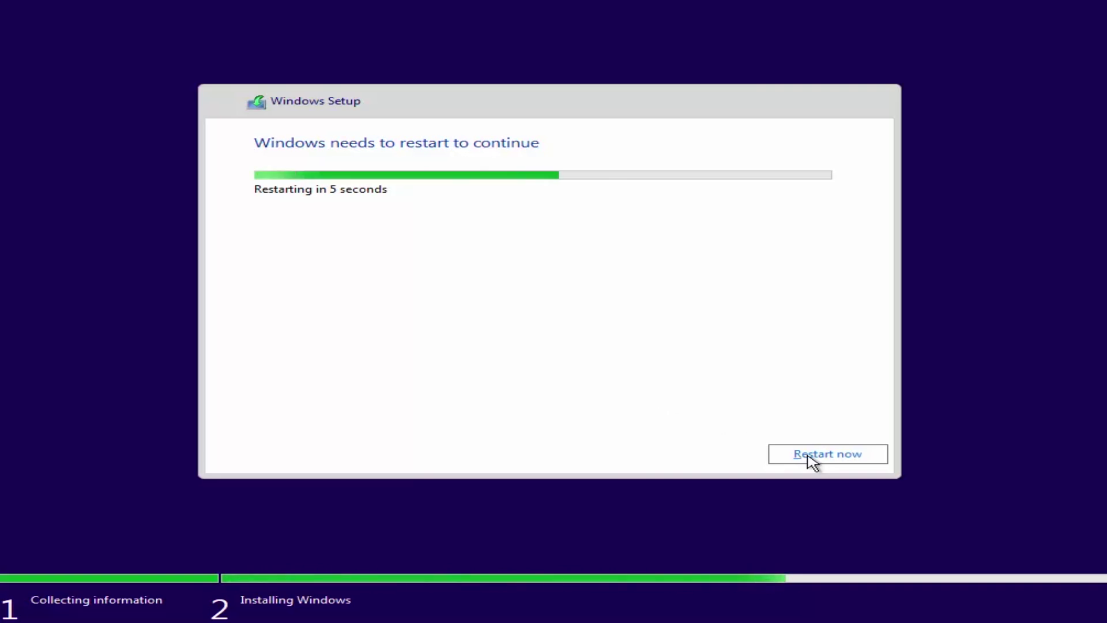
pyautogui.click(810, 456)
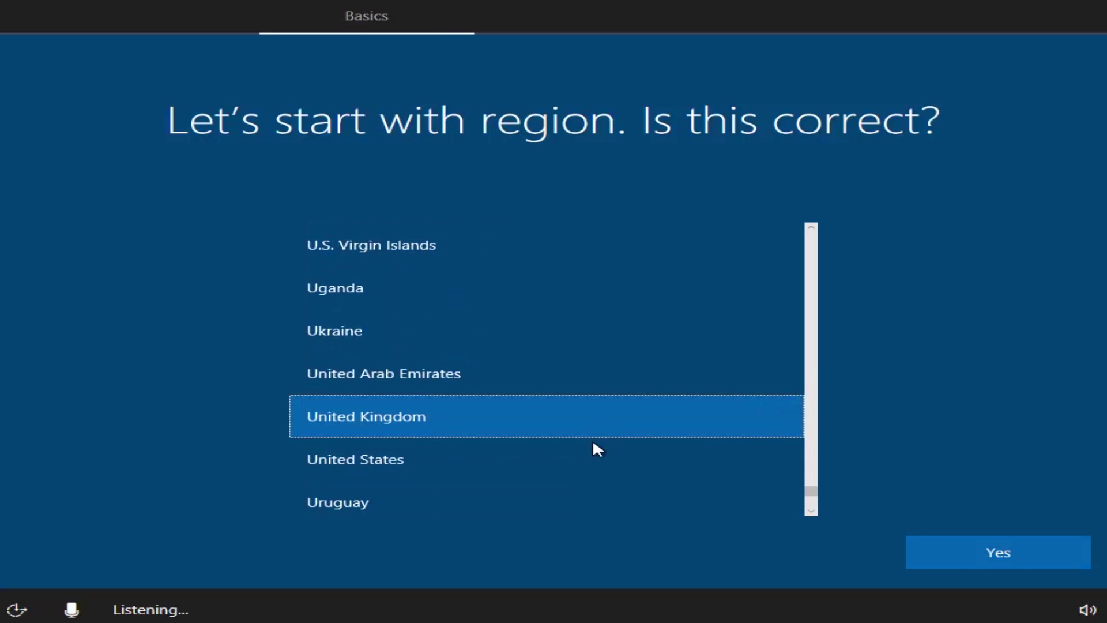
# Confirm United Kingdom, skip a second keyboard layout, and choose Set up for personal use
pyautogui.click(960, 553)
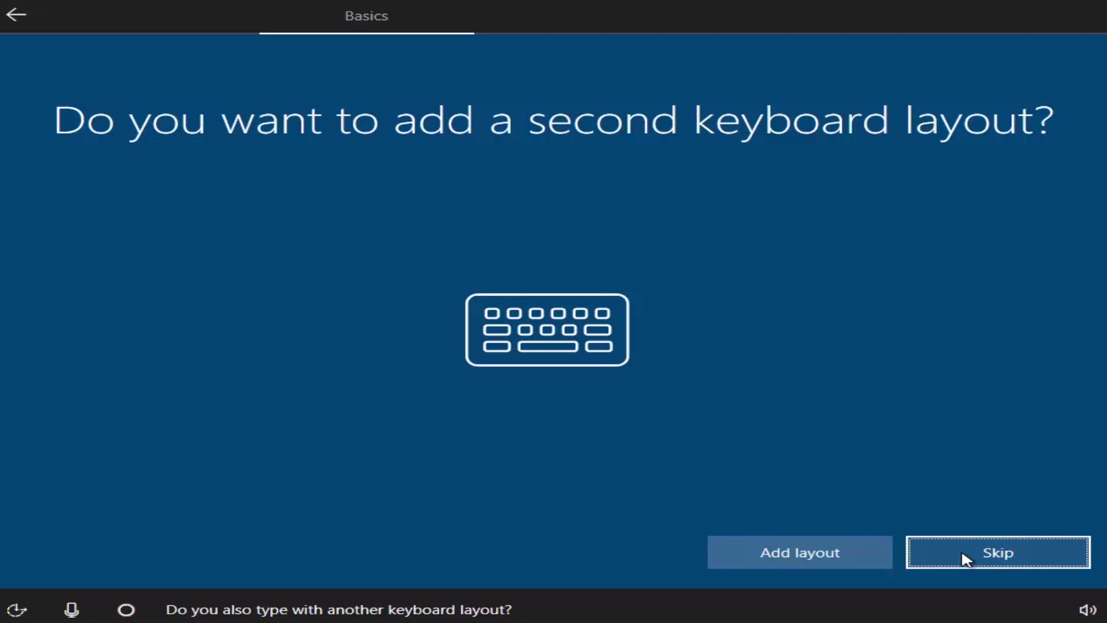
pyautogui.click(961, 553)
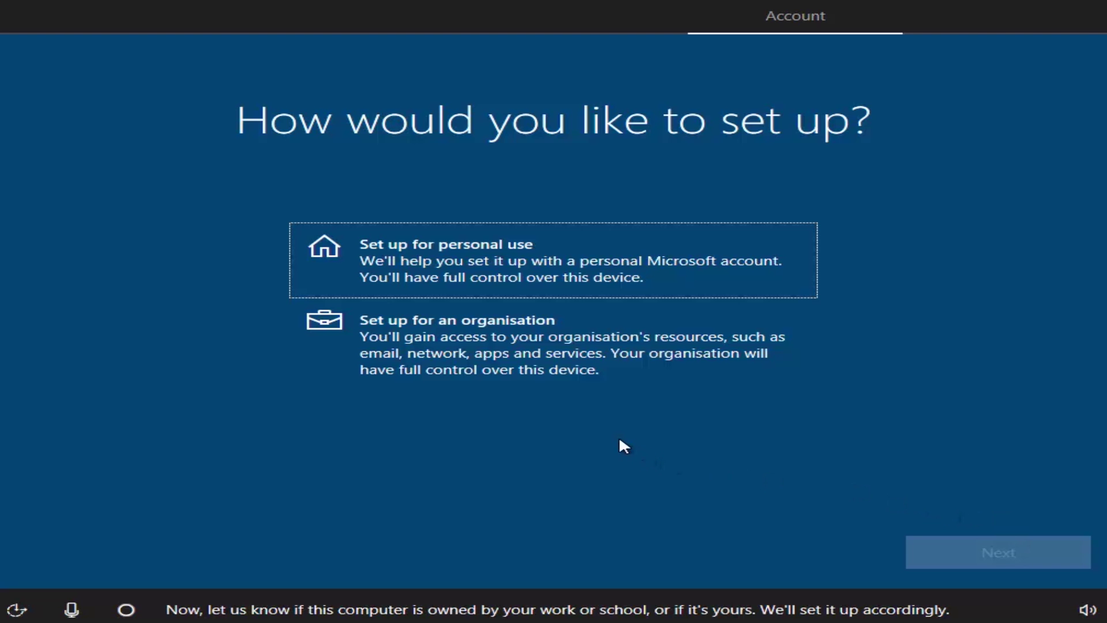
pyautogui.click(522, 259)
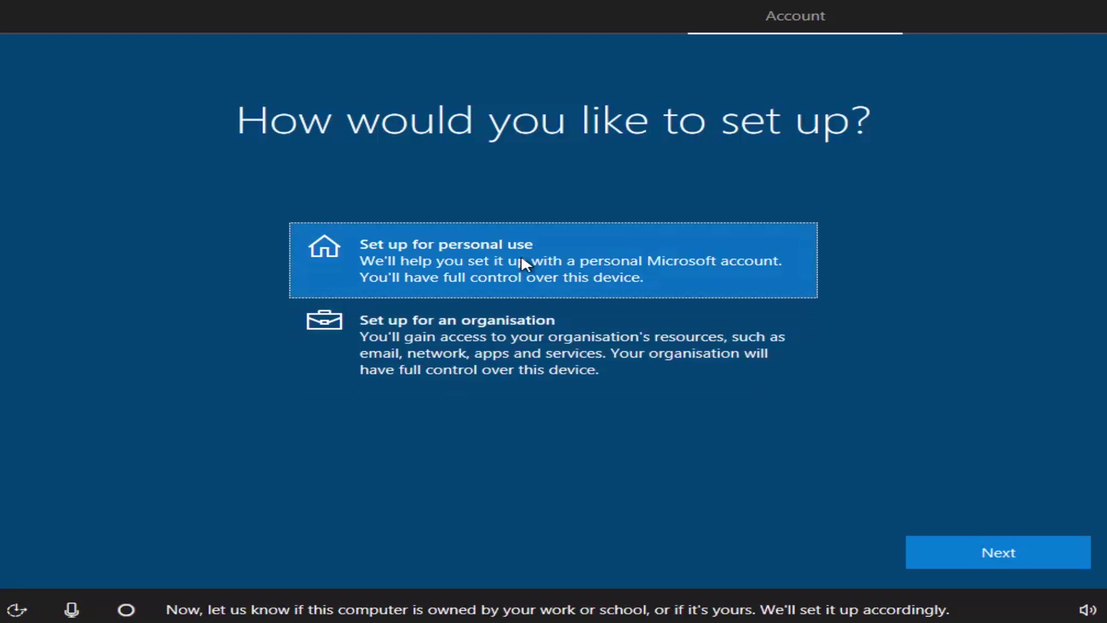
pyautogui.click(992, 548)
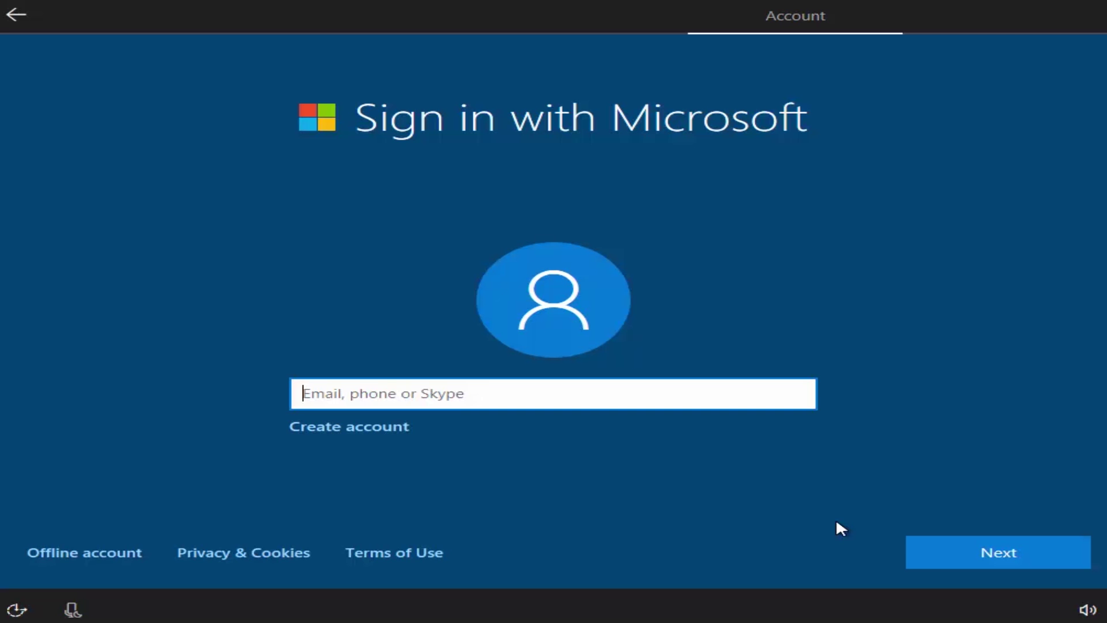
# Choose Offline account, enter a user name, and leave the password blank
pyautogui.click(50, 560)
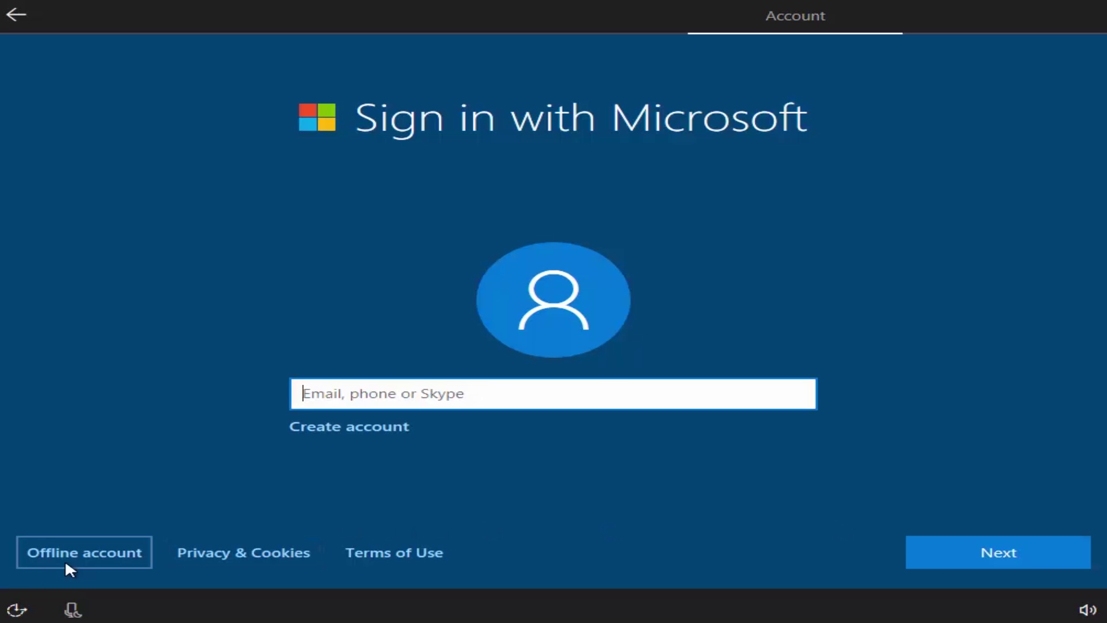
pyautogui.write('Howza')
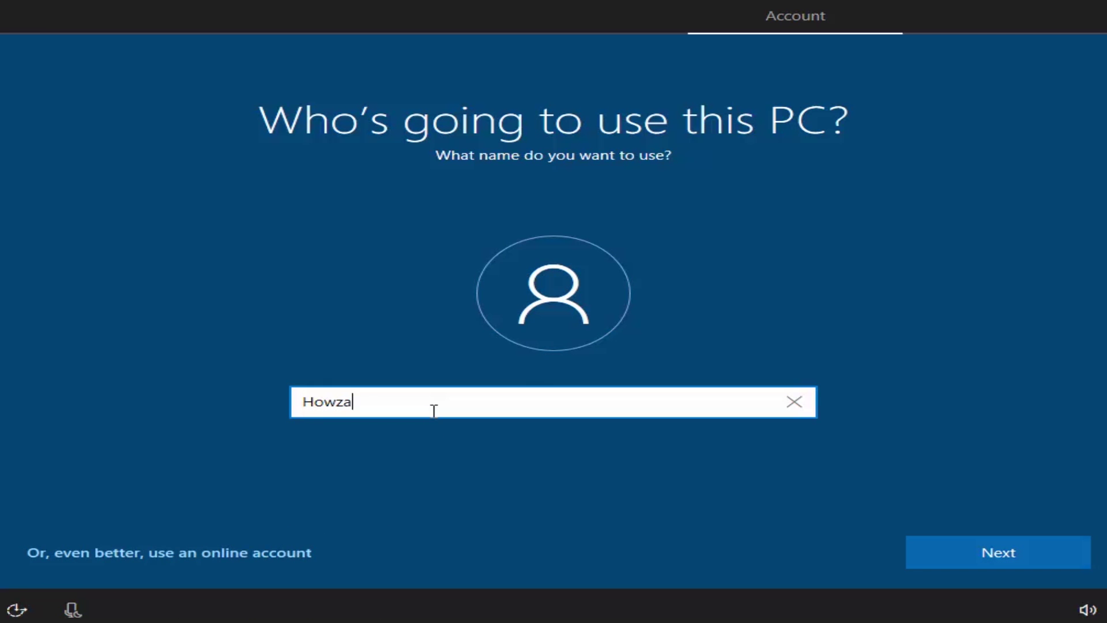
pyautogui.click(614, 447)
pyautogui.click(1025, 557)
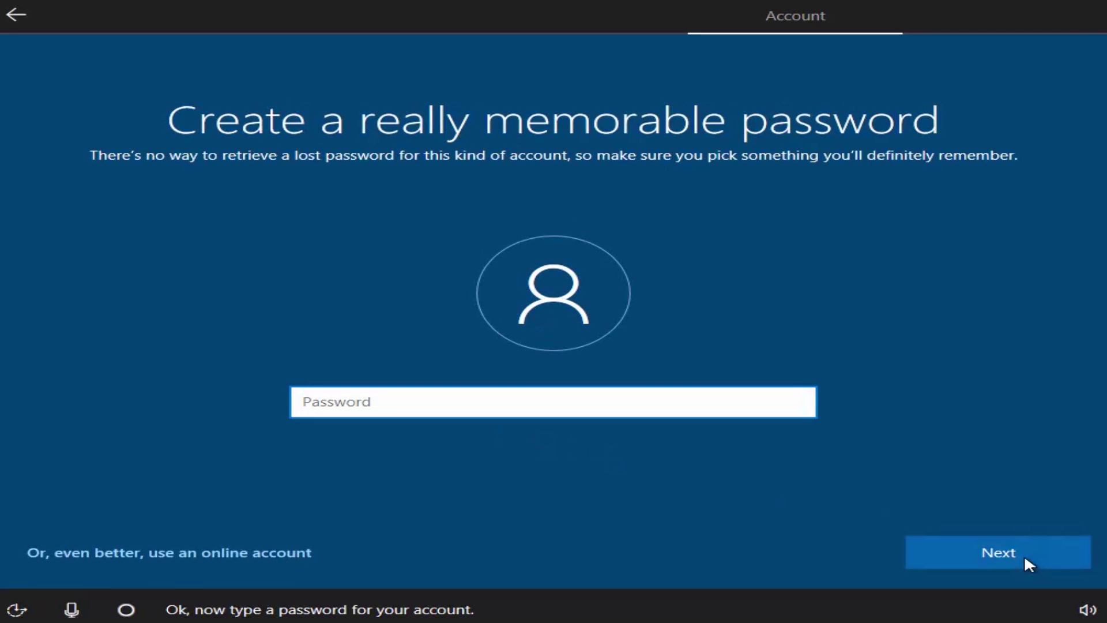
pyautogui.click(964, 548)
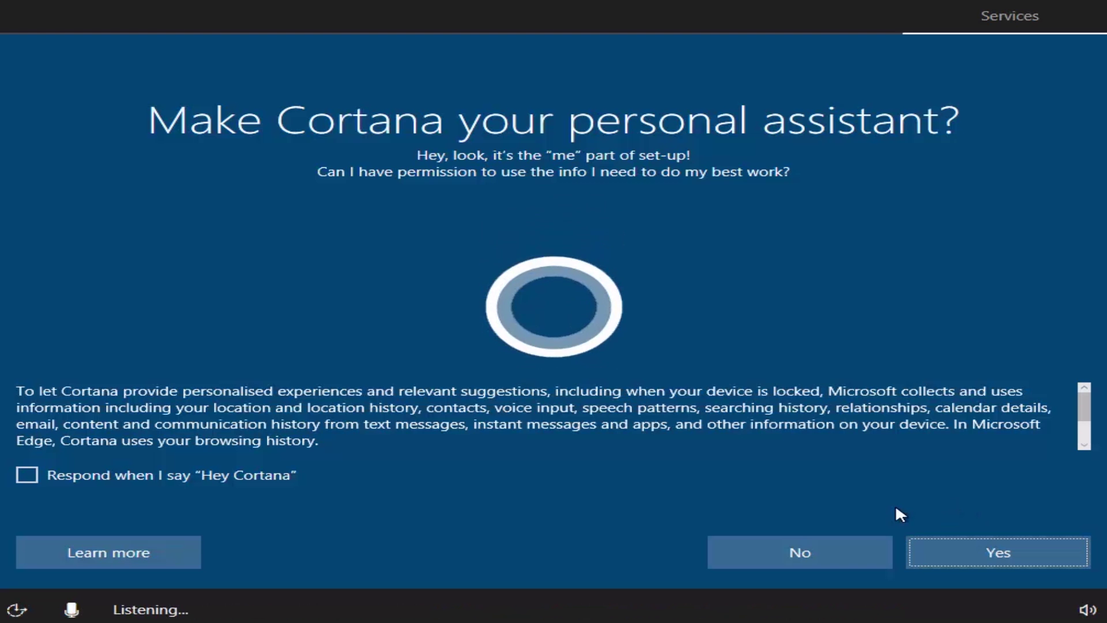
# Decline Cortana, turn off Location, ads, speech and tailored experiences, set Diagnostics to Basic, and accept
pyautogui.click(836, 555)
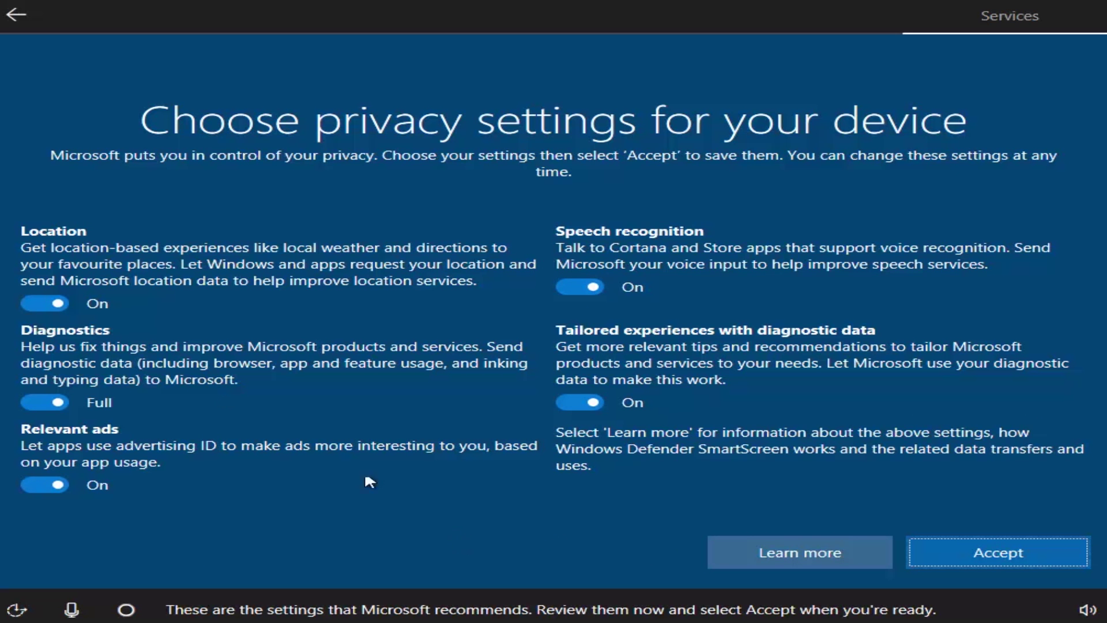
pyautogui.click(61, 306)
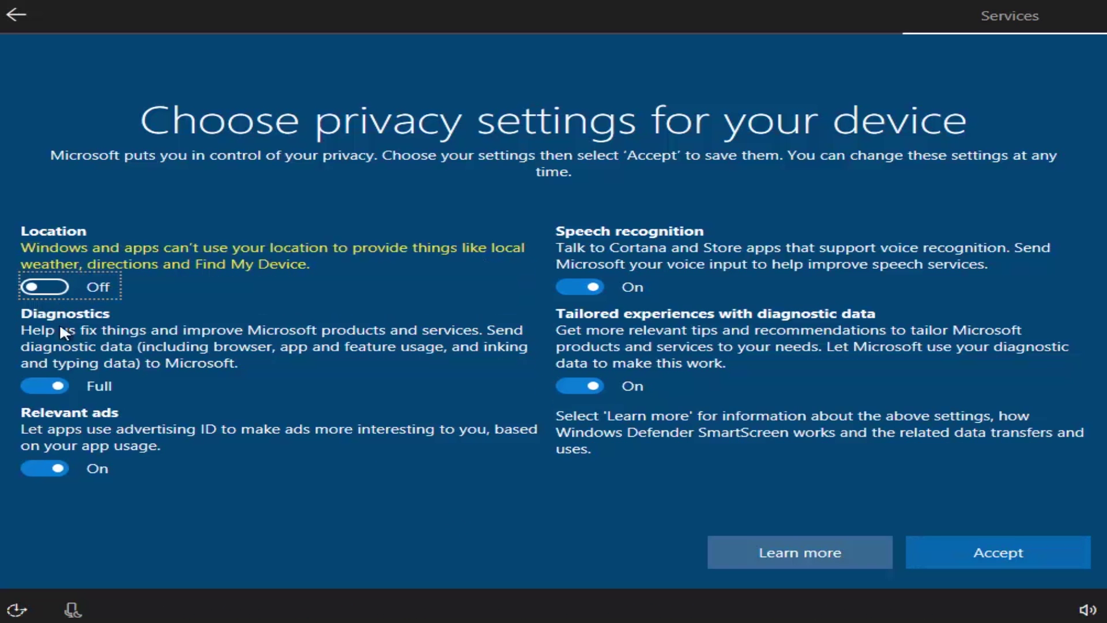
pyautogui.click(52, 370)
pyautogui.click(56, 468)
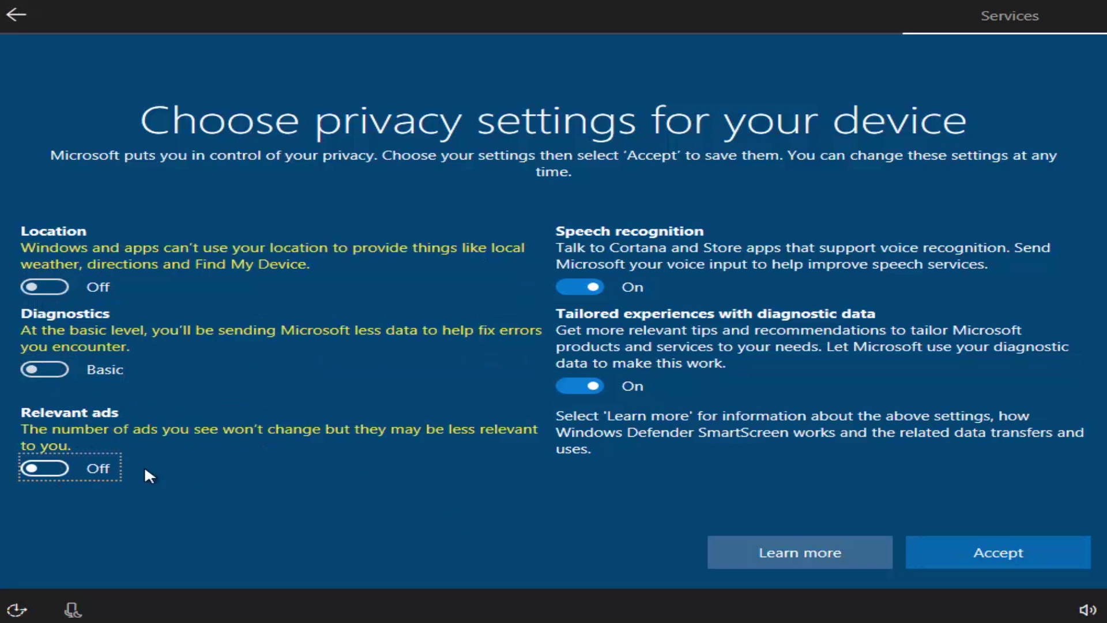
pyautogui.click(575, 285)
pyautogui.click(570, 386)
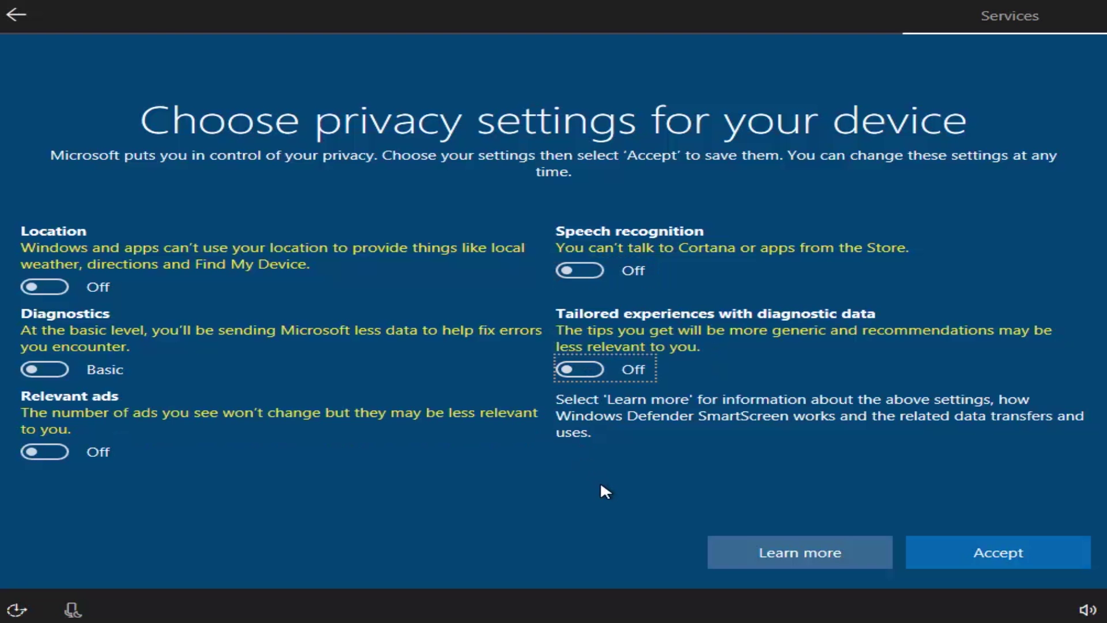
pyautogui.click(963, 553)
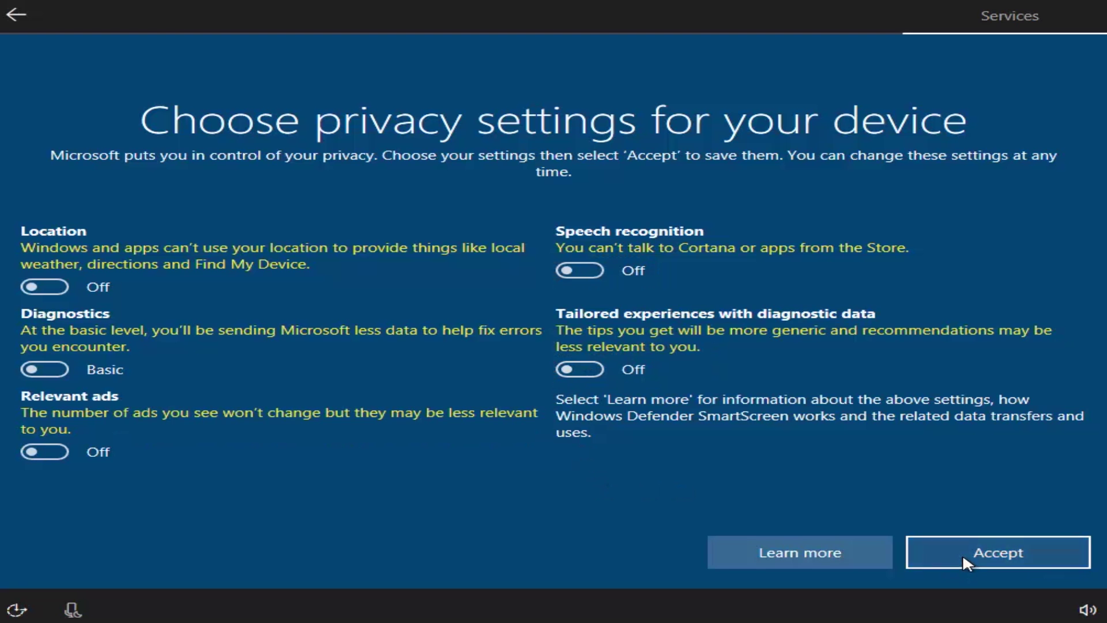